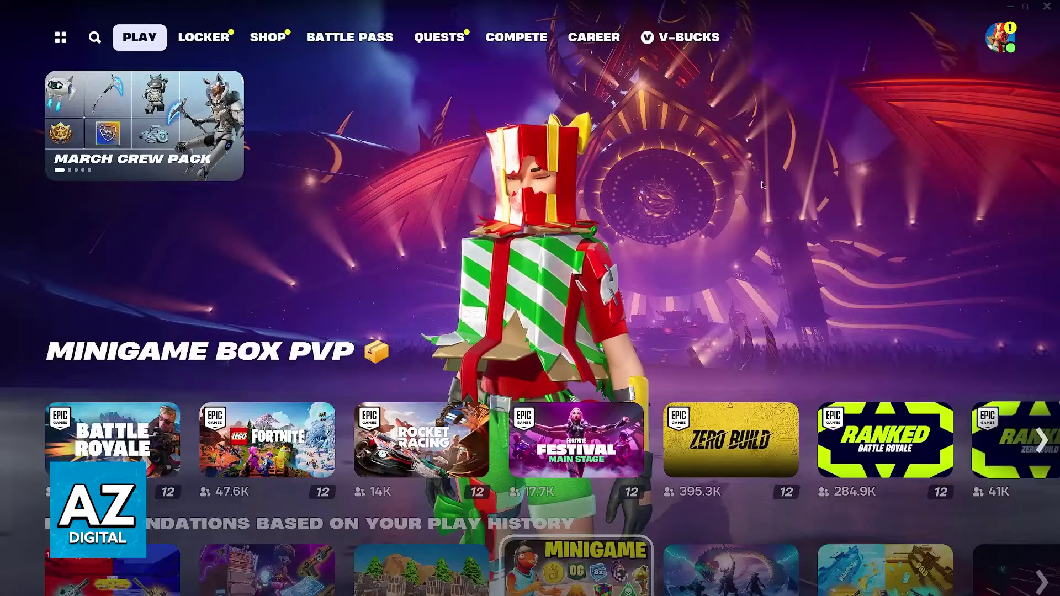
- Open the game's video settings and set Quality Presets to Low
left_click(1000, 36)
left_click(726, 440)
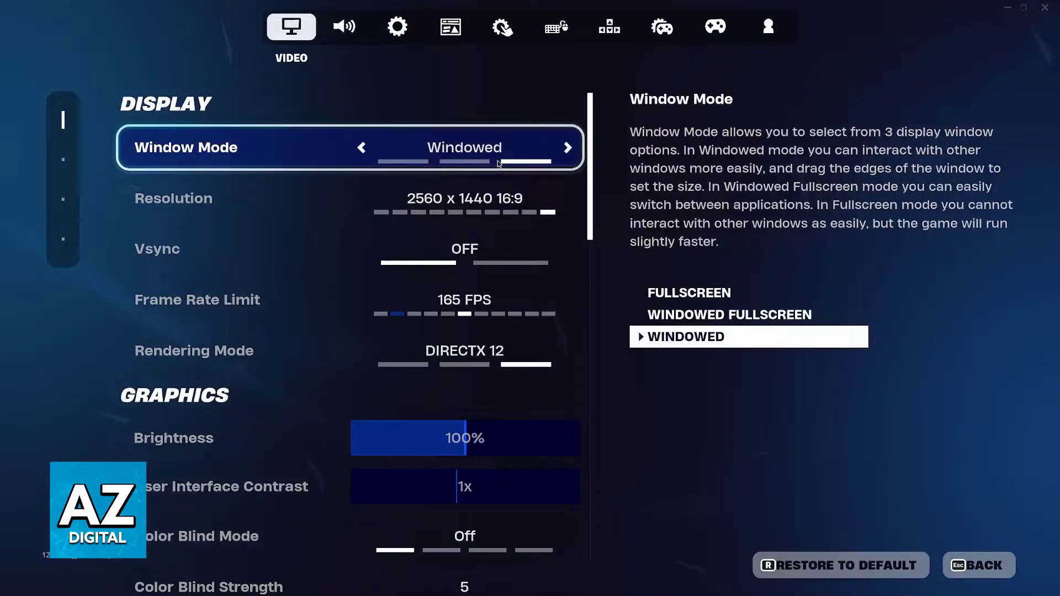
scroll(489, 210, "down", 5)
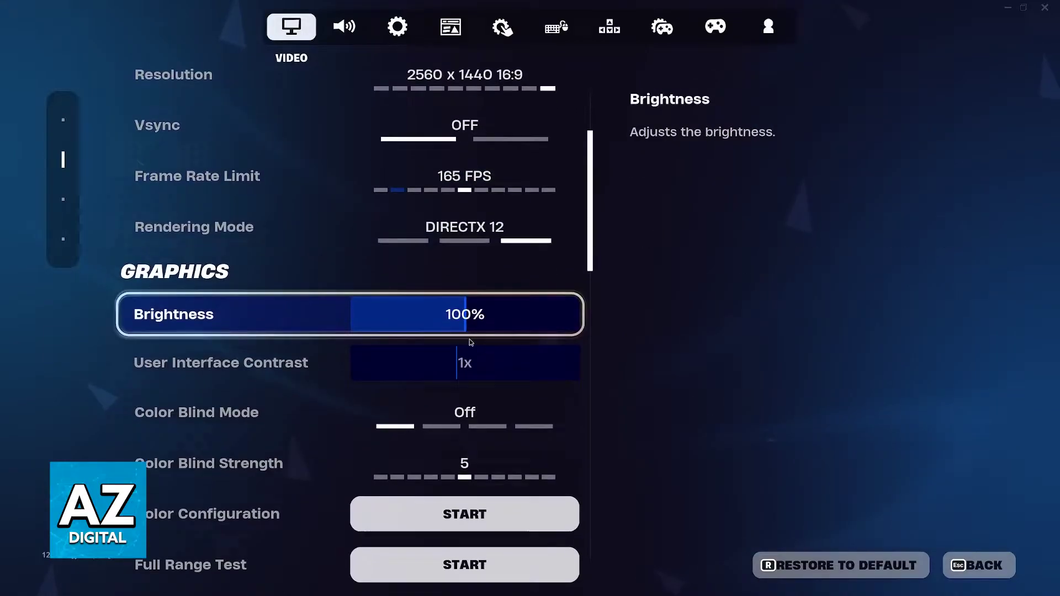
scroll(473, 341, "down", 2)
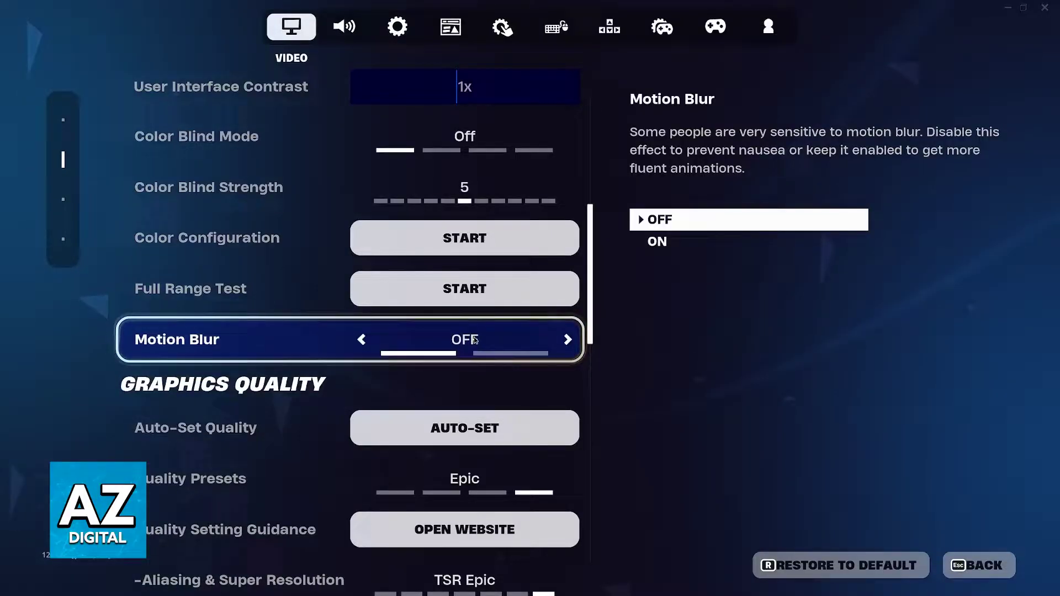
scroll(475, 340, "down", 2)
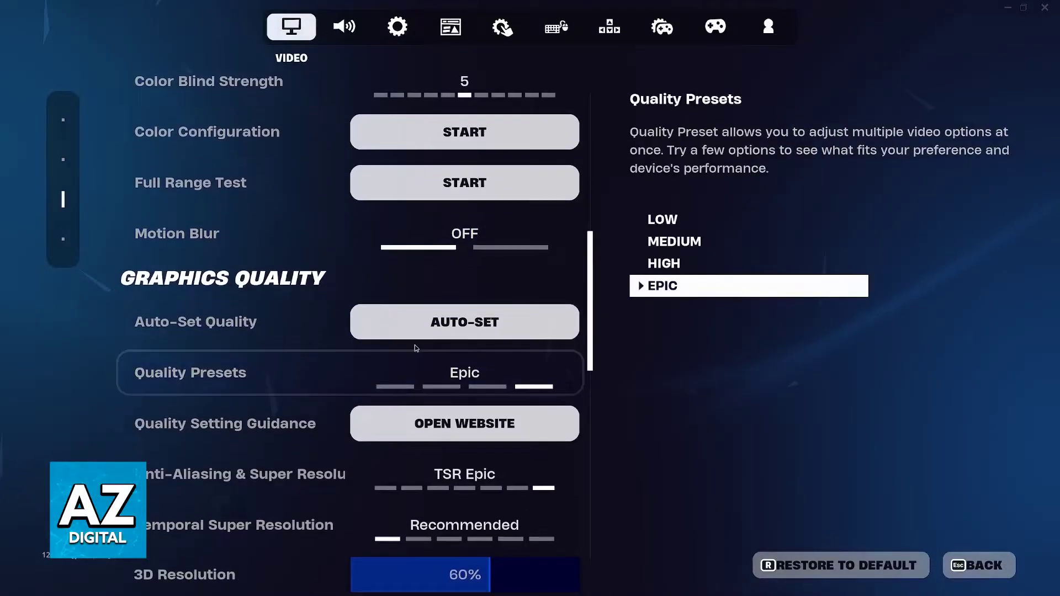
left_click(357, 373)
left_click(357, 372)
left_click(358, 373)
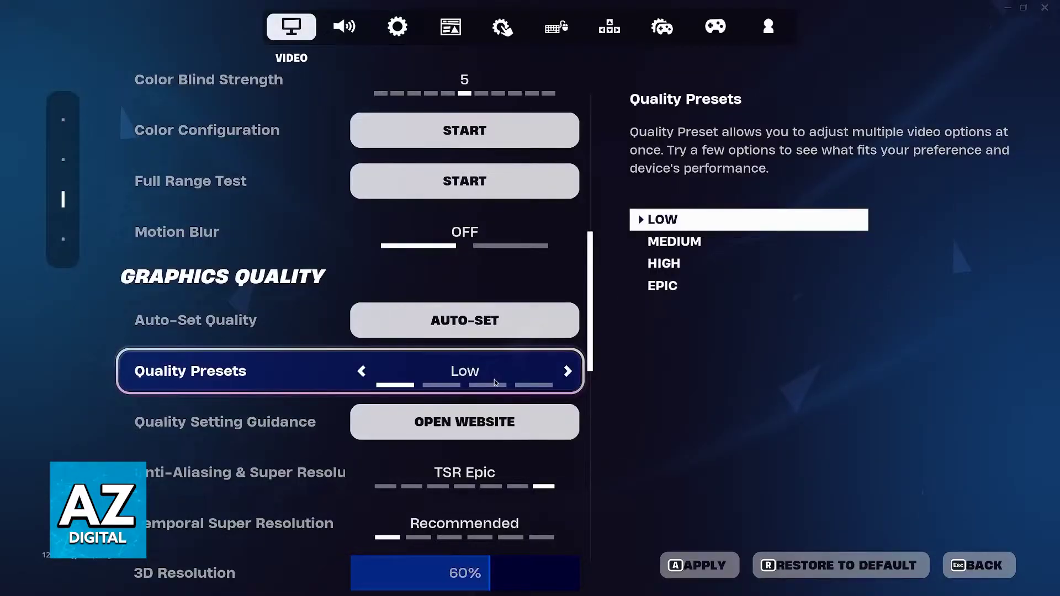
scroll(495, 379, "down", 3)
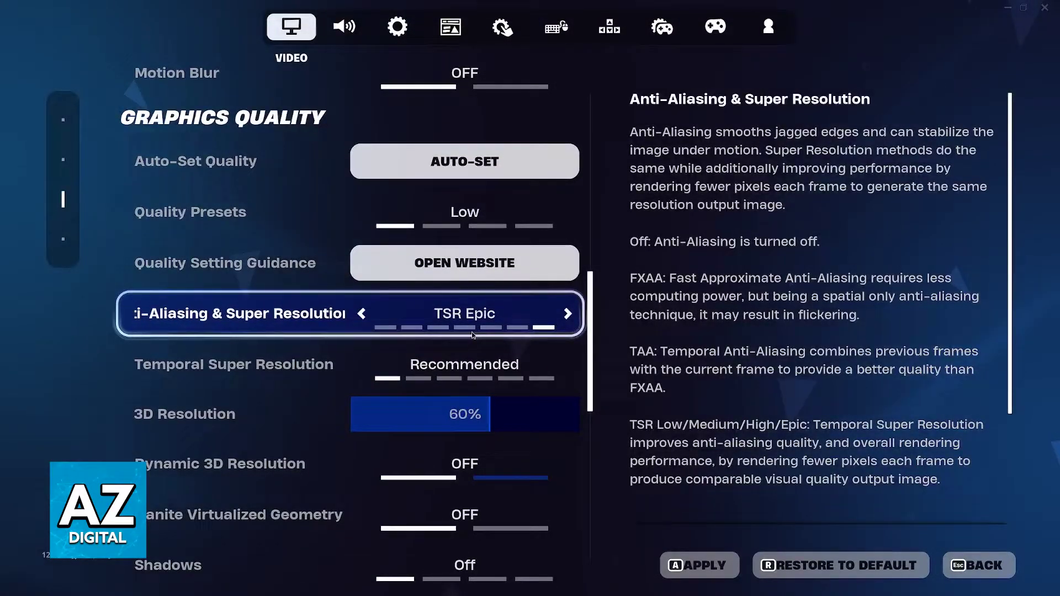
- Switch the Rendering Mode to DirectX 11 and back to DirectX 12 in the display settings
scroll(475, 331, "up", 10)
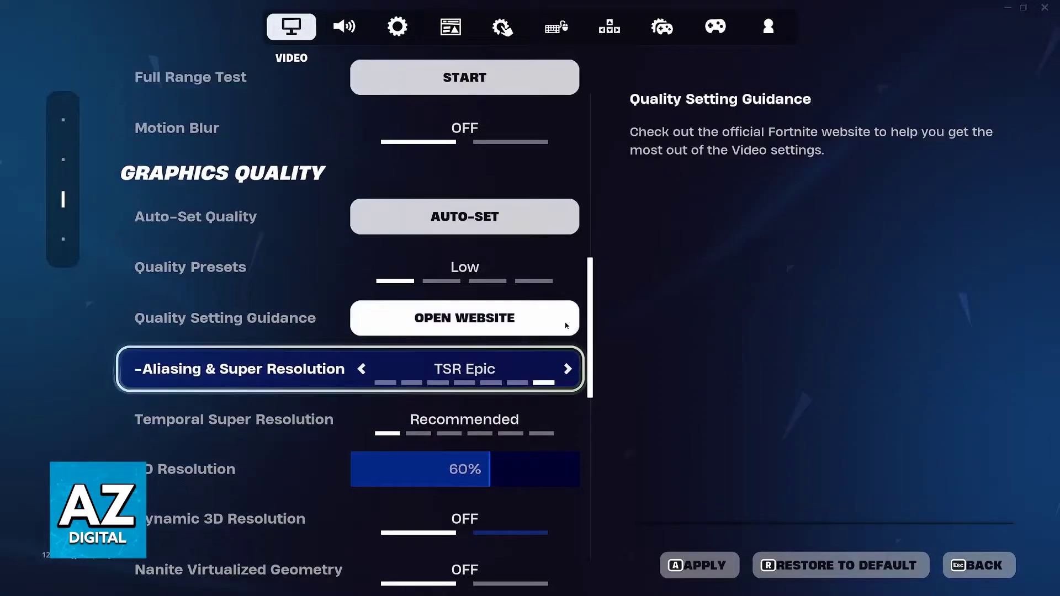
scroll(489, 320, "up", 2)
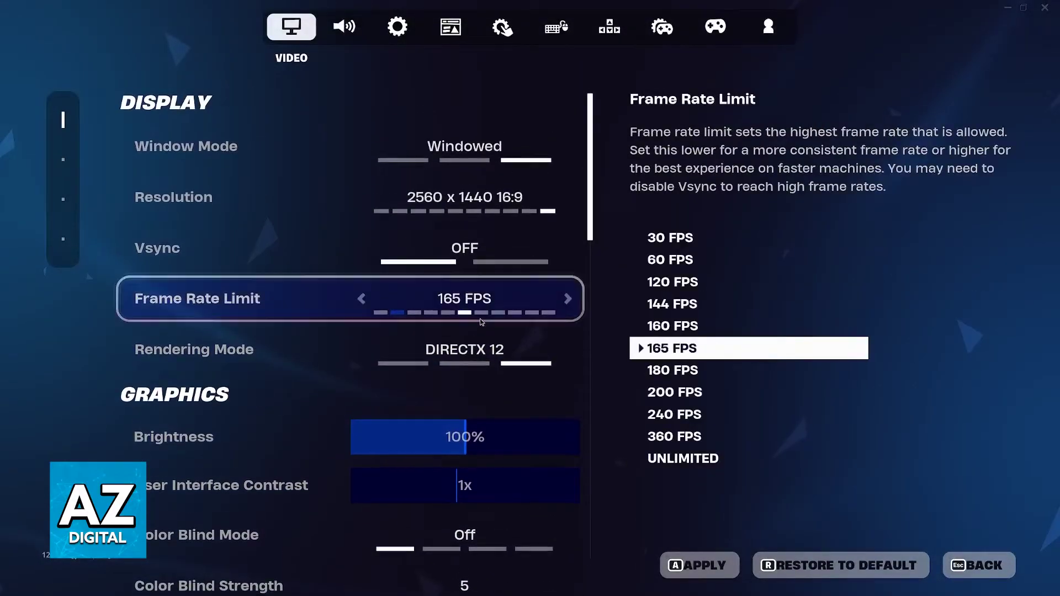
left_click(369, 353)
left_click(369, 352)
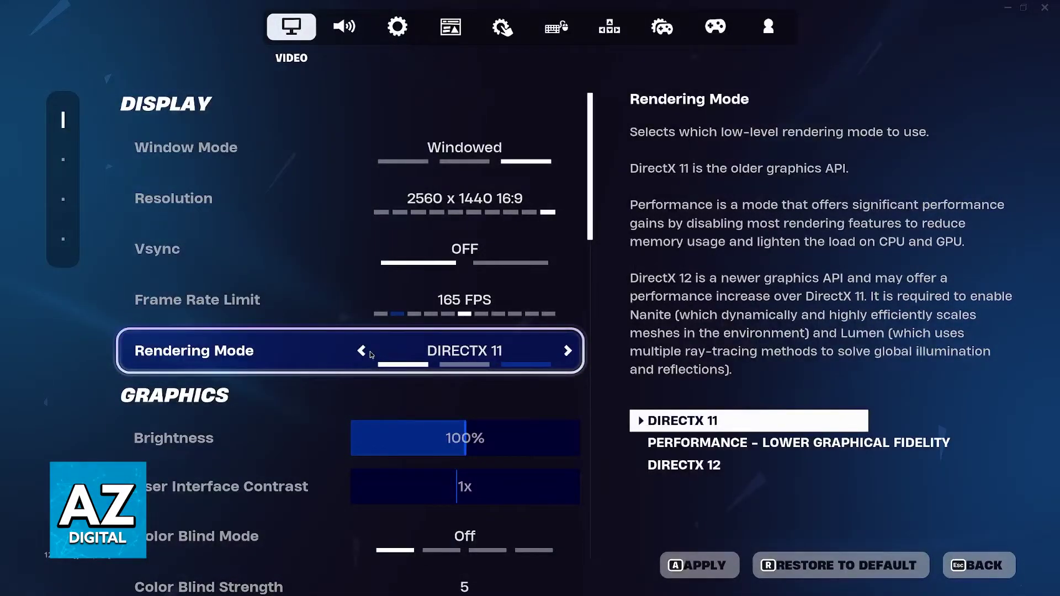
left_click(567, 351)
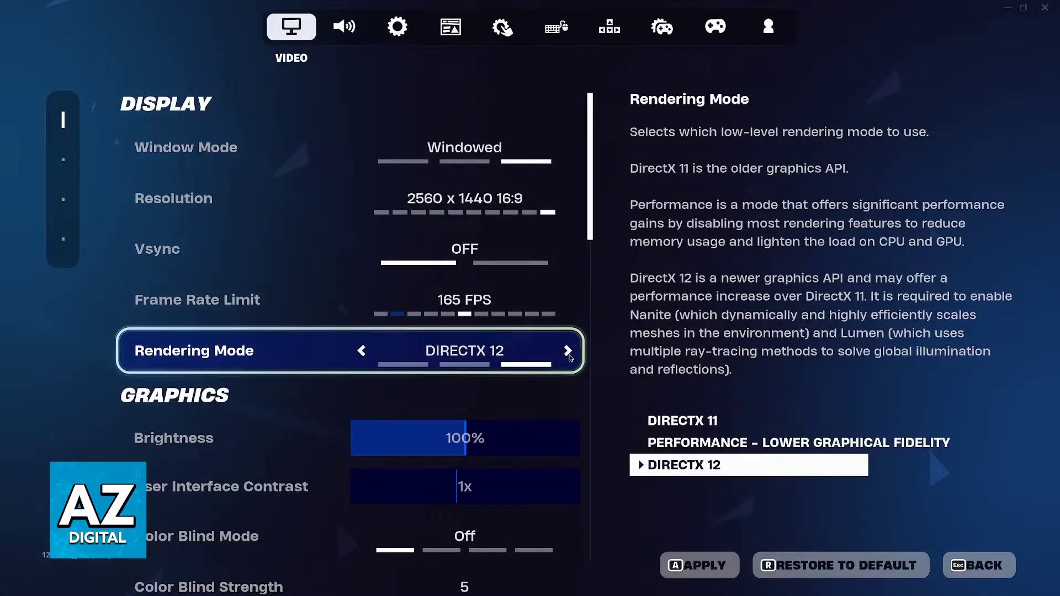
- Set Quality Presets back to Epic and leave the settings without saving the changes
scroll(570, 348, "down", 10)
left_click(568, 313)
left_click(567, 313)
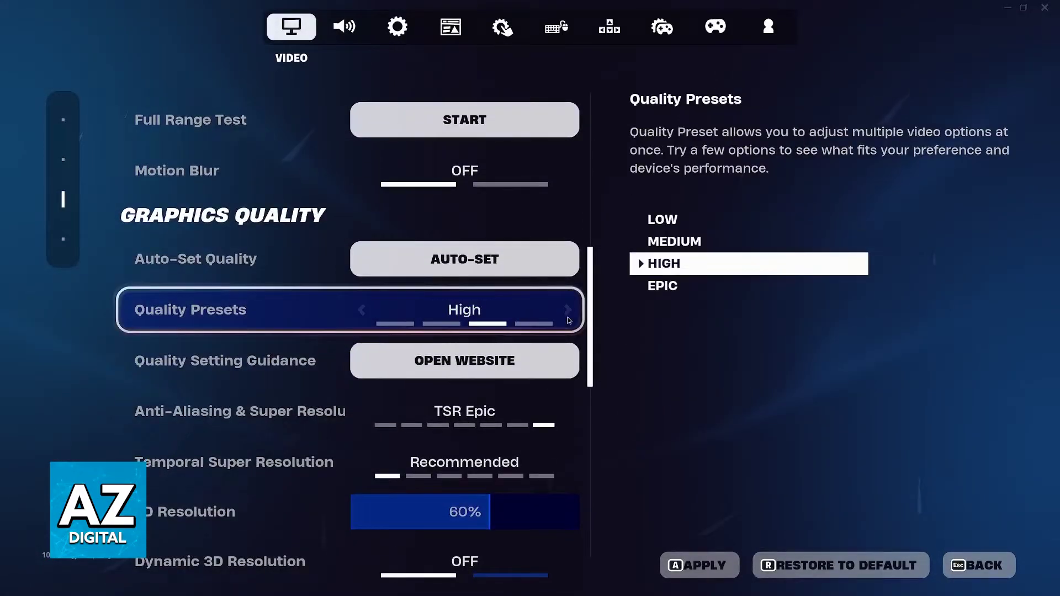
left_click(567, 313)
scroll(569, 309, "up", 4)
left_click(995, 561)
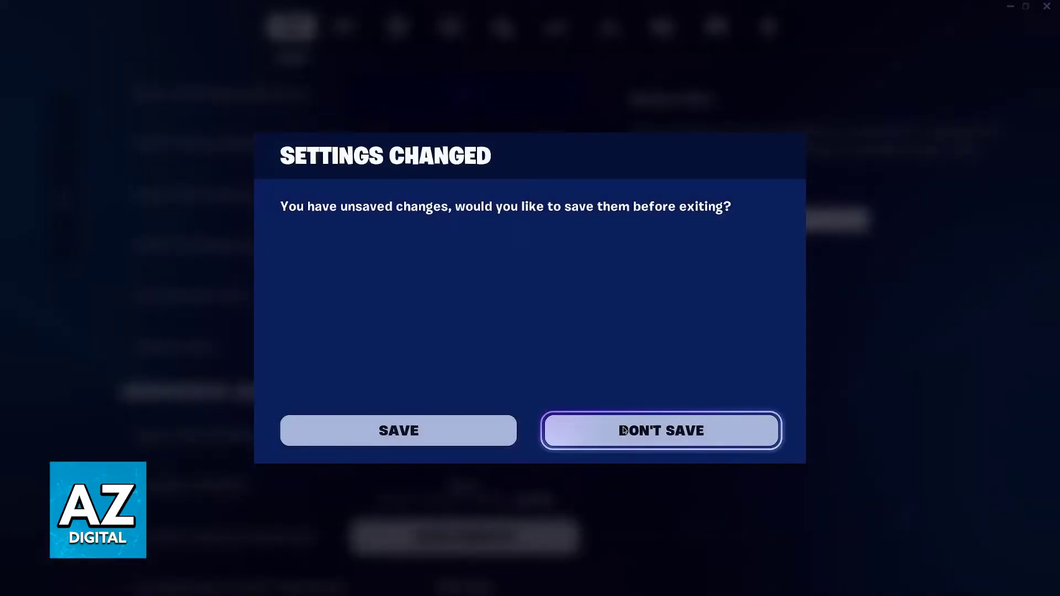
left_click(609, 422)
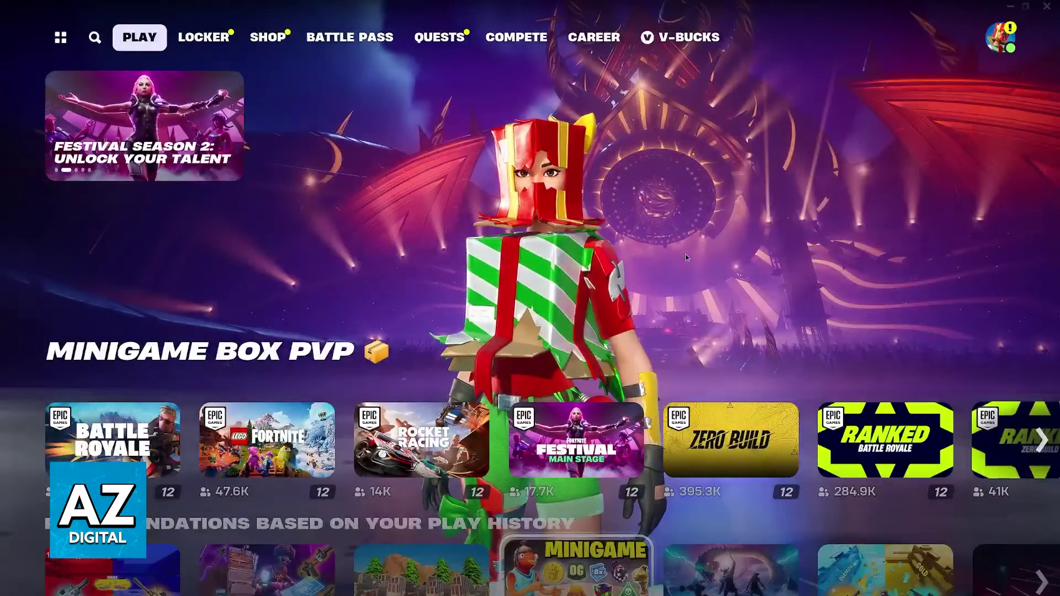
- Quit Fortnite, switch to the Epic Games Launcher library and reposition its window
left_click(1039, 10)
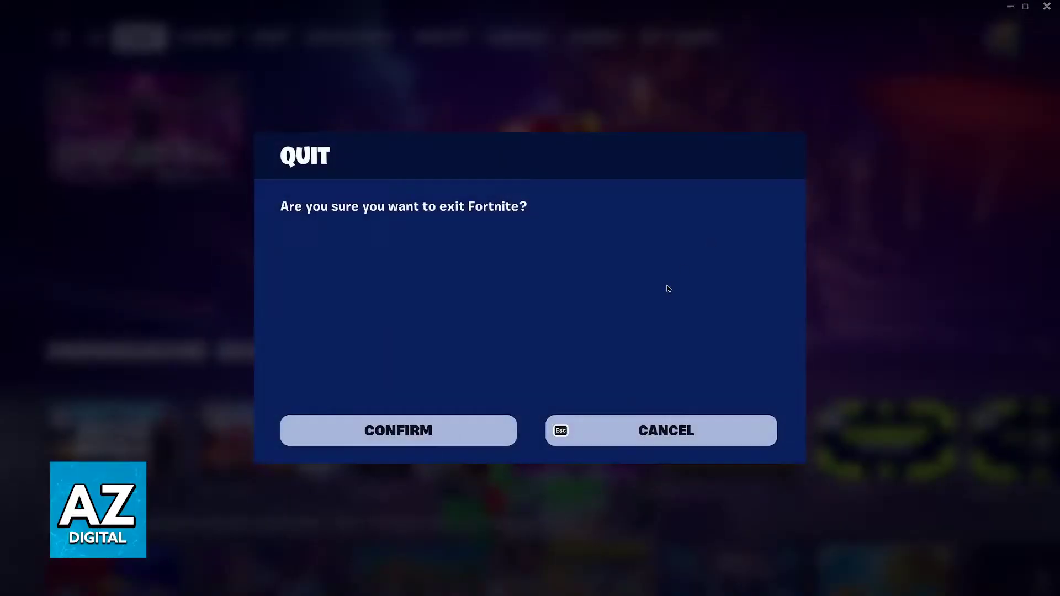
left_click(617, 424)
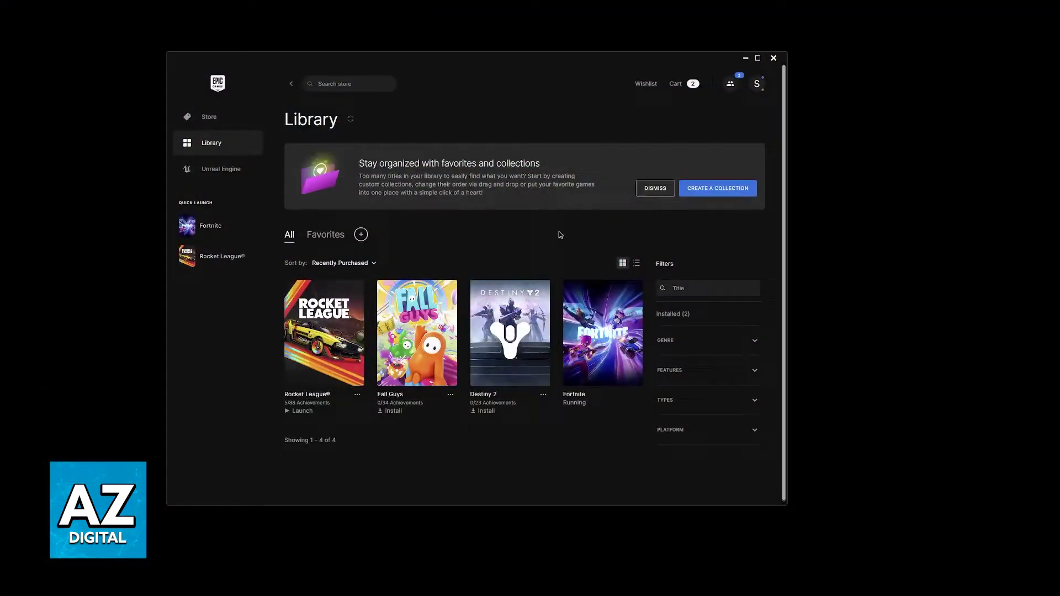
left_click_drag(539, 64, 578, 73)
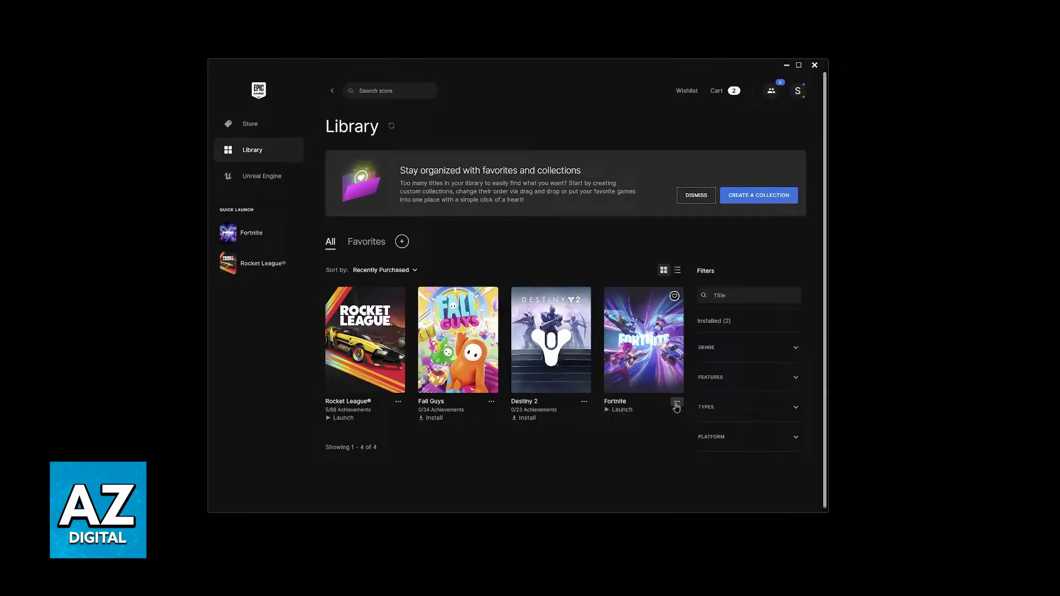
- Verify Fortnite's installed files from its management options and check the launcher's downloads list
left_click(677, 402)
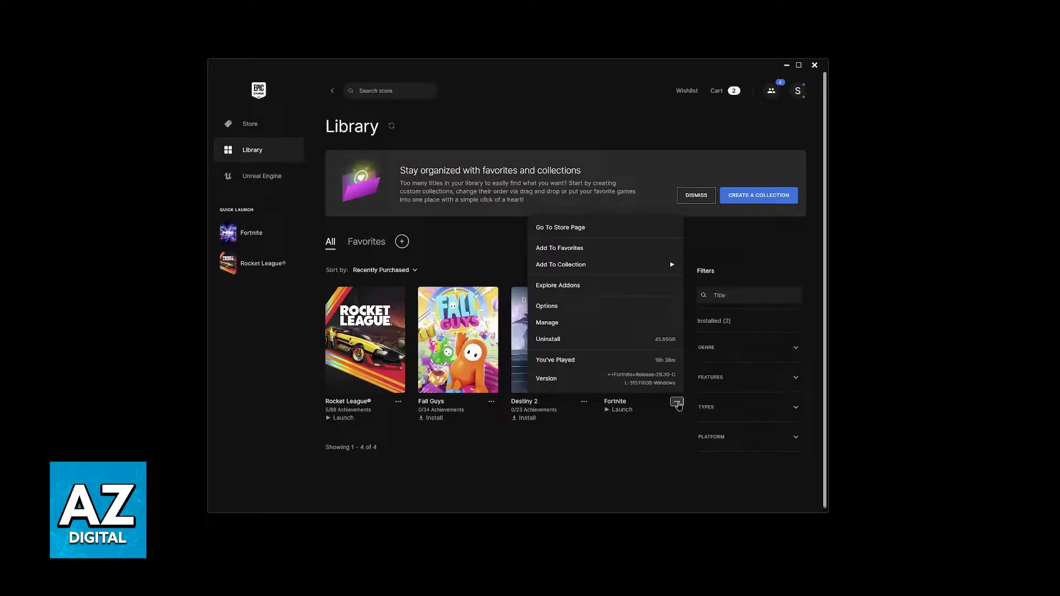
left_click(547, 322)
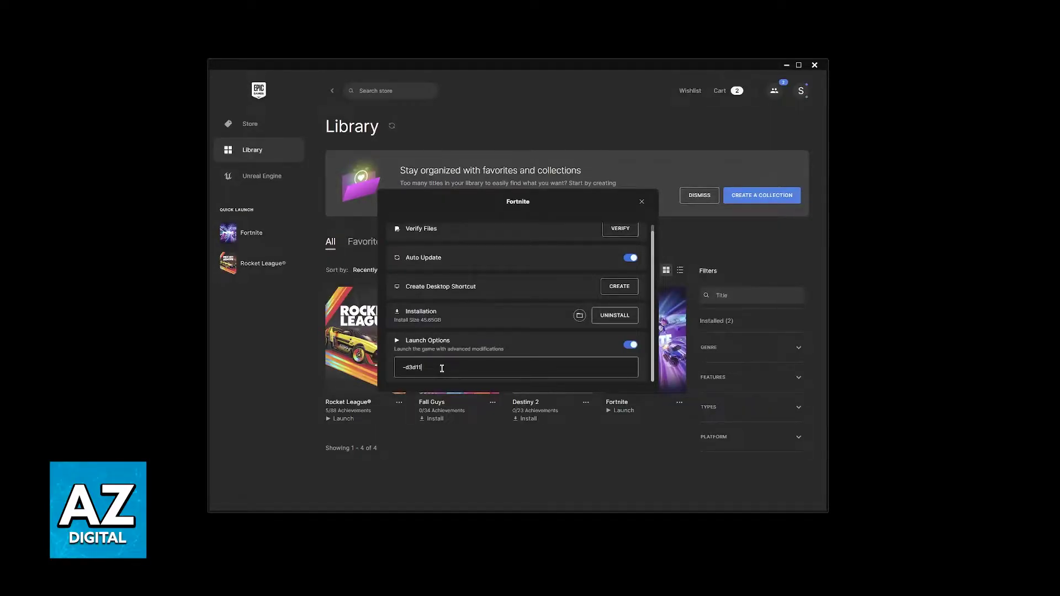
scroll(442, 368, "up", 1)
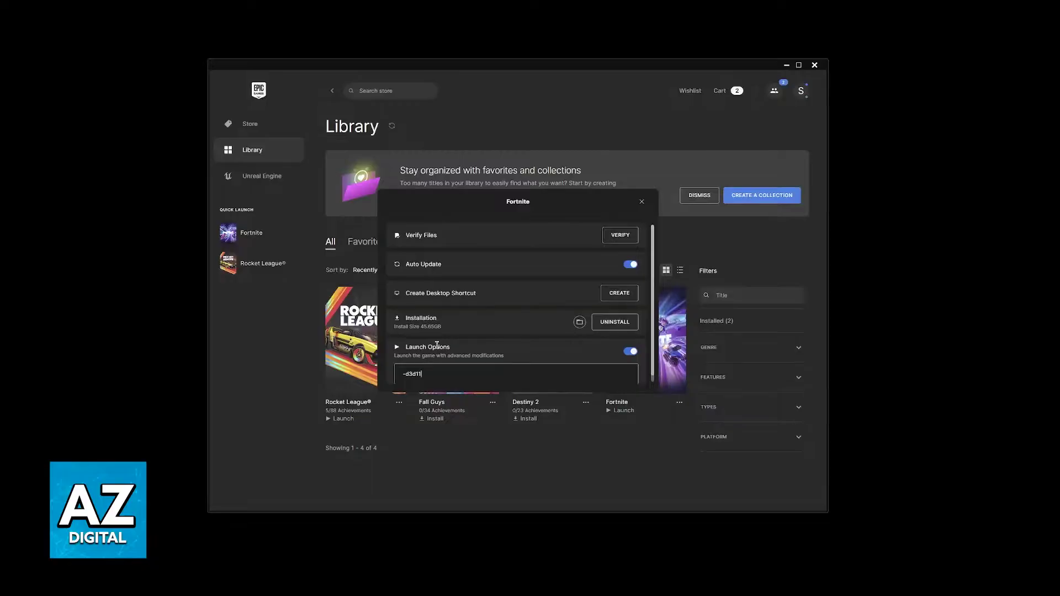
left_click(619, 236)
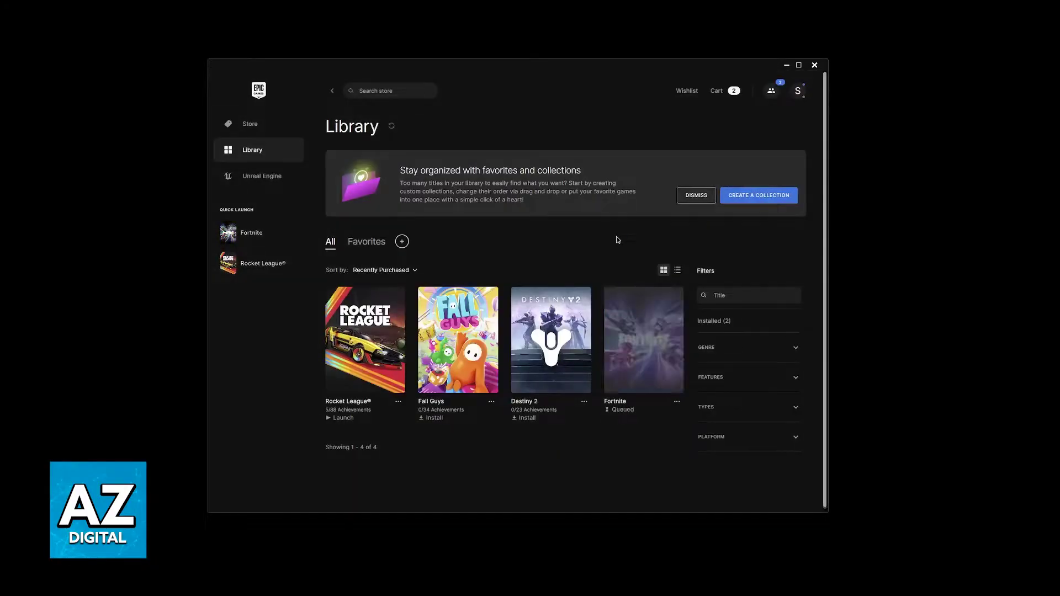
left_click(281, 492)
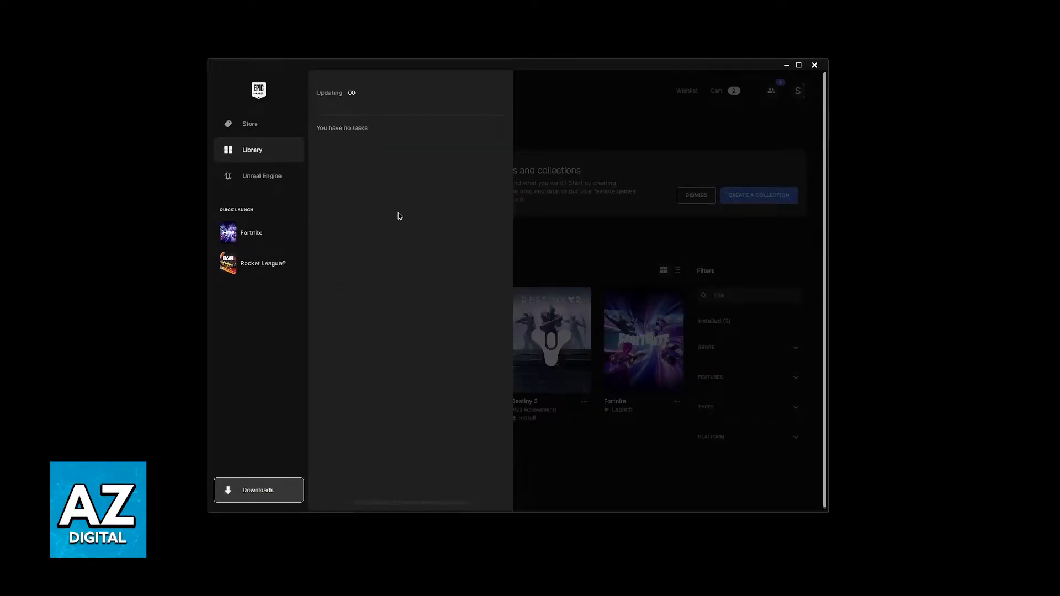
left_click(522, 228)
left_click(675, 403)
mouse_move(633, 265)
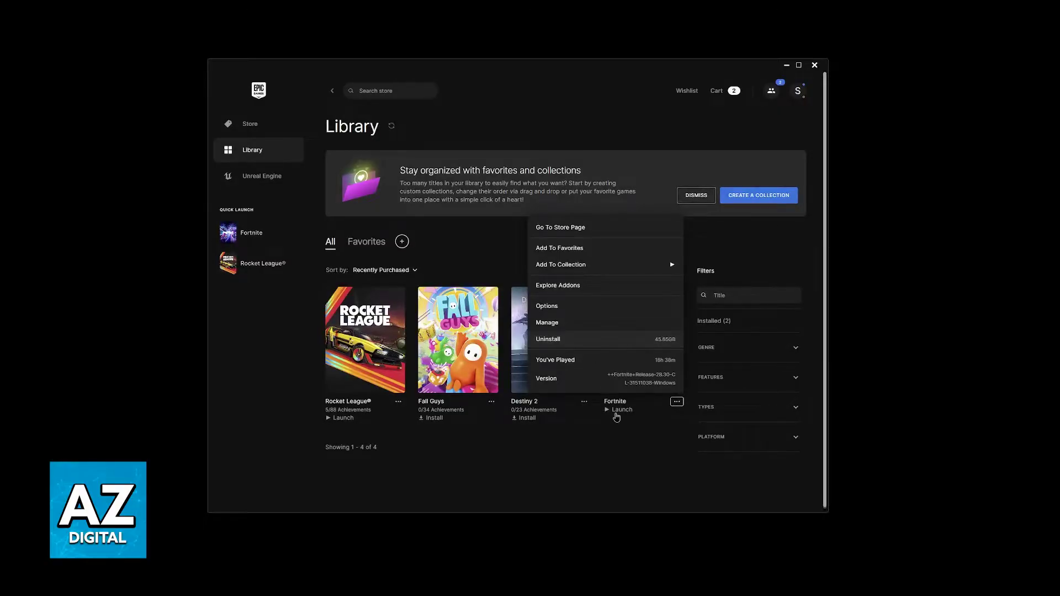
left_click(625, 463)
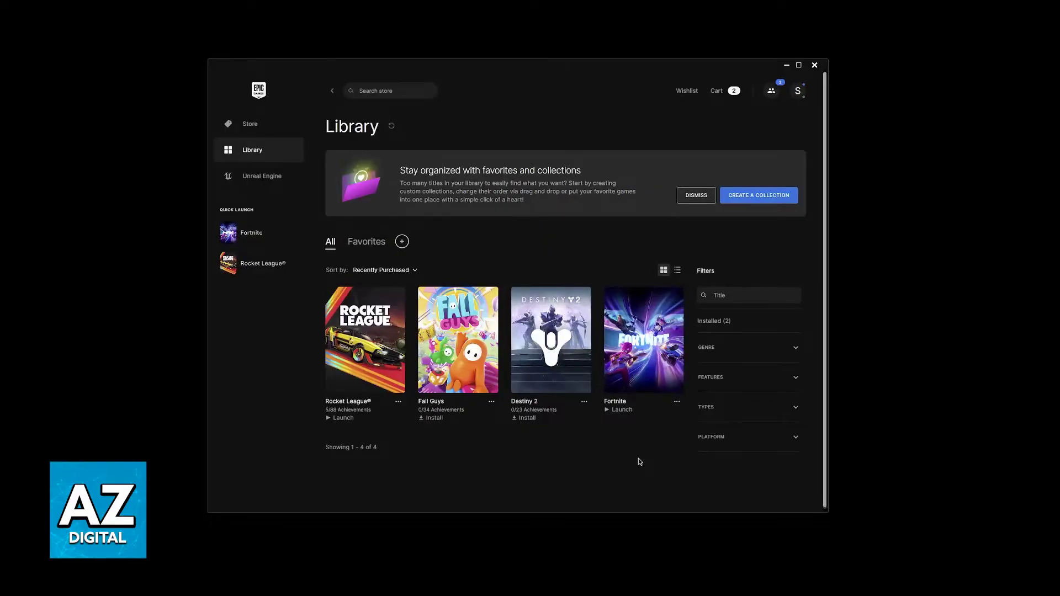
- Open Windows Device Manager, expand the display adapters and select the AMD Radeon RX 7900 XTX
mouse_move(706, 595)
right_click(391, 589)
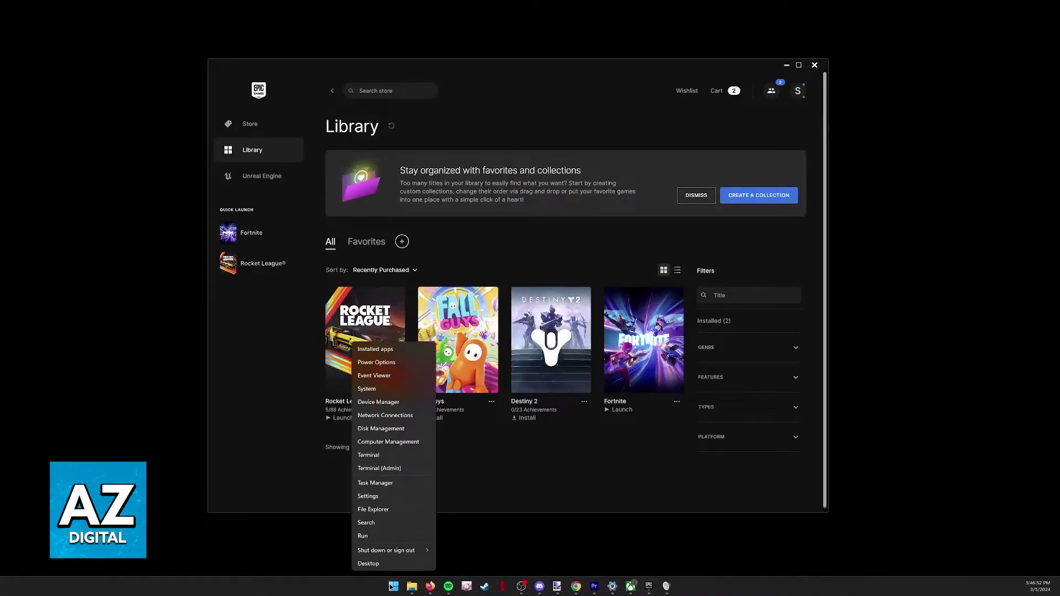
key("Escape")
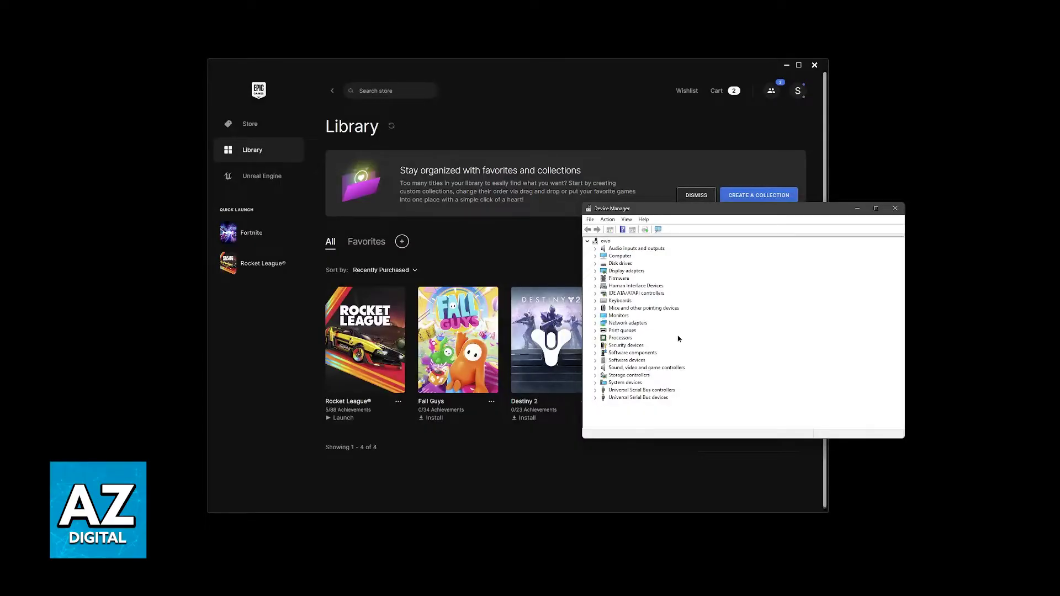
double_click(626, 271)
left_click(641, 278)
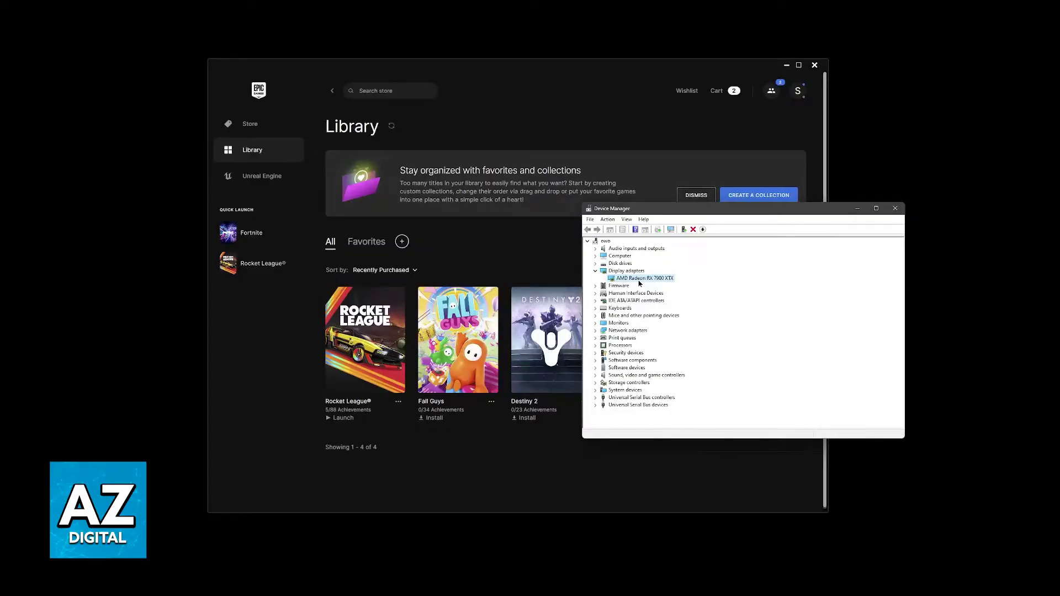
- Open the driver update wizard for the AMD Radeon RX 7900 XTX and cancel it
right_click(640, 283)
right_click(638, 283)
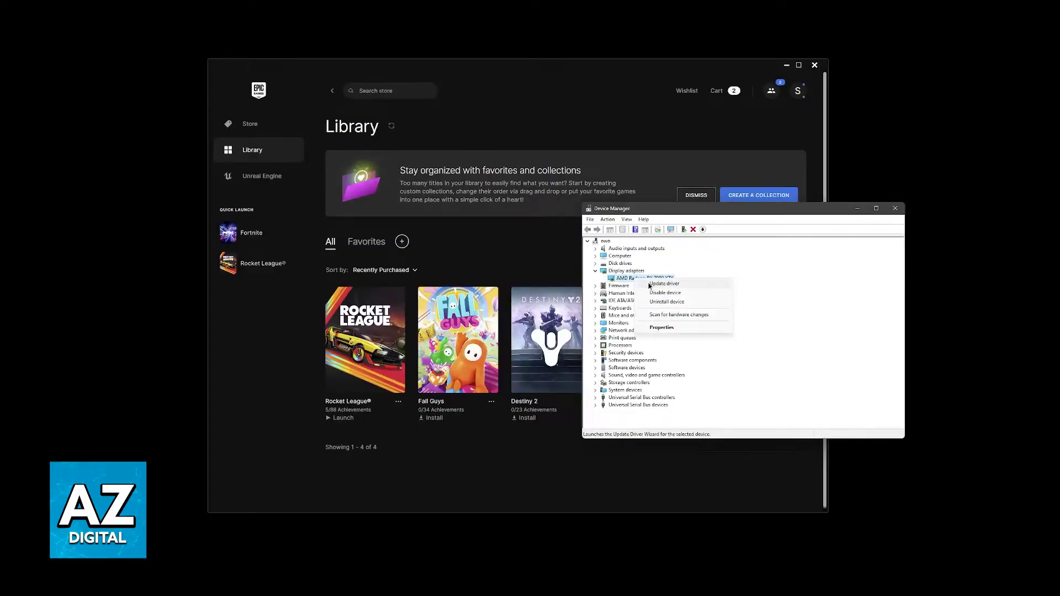
left_click(650, 284)
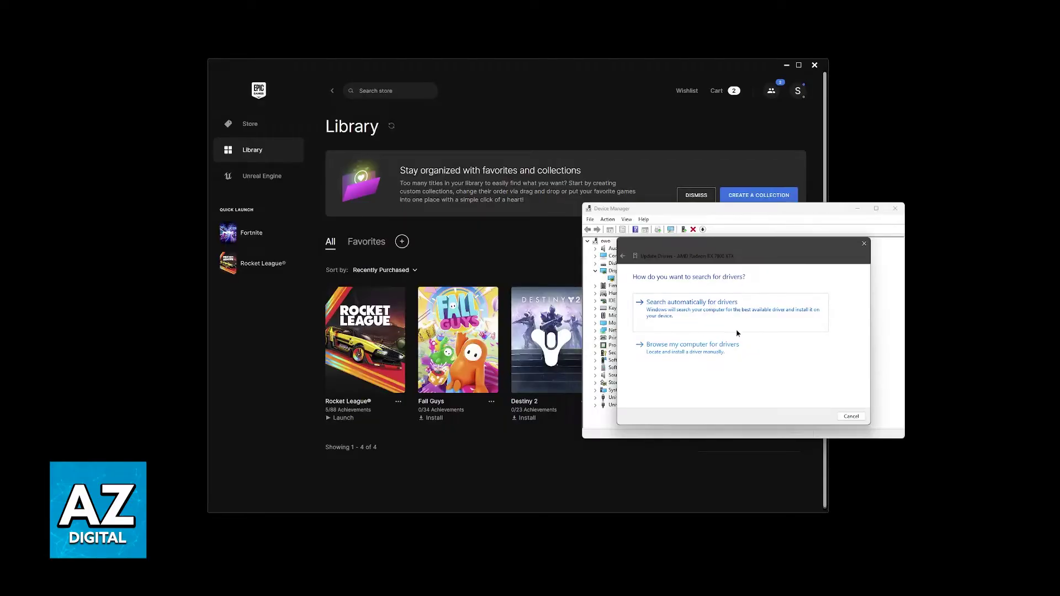
left_click(850, 418)
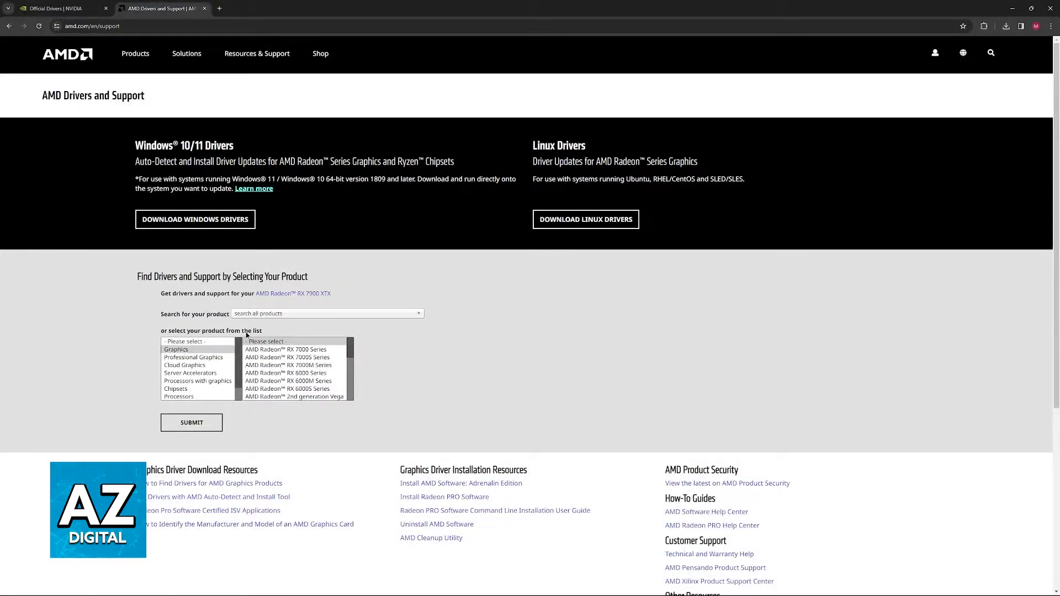
- In the browser, request AMD drivers for Graphics, Radeon RX 7000 Series, RX 7900 Series, RX 7900 XTX, checking the card model in Device Manager
left_click(200, 350)
left_click(288, 349)
left_click(392, 350)
left_click(475, 350)
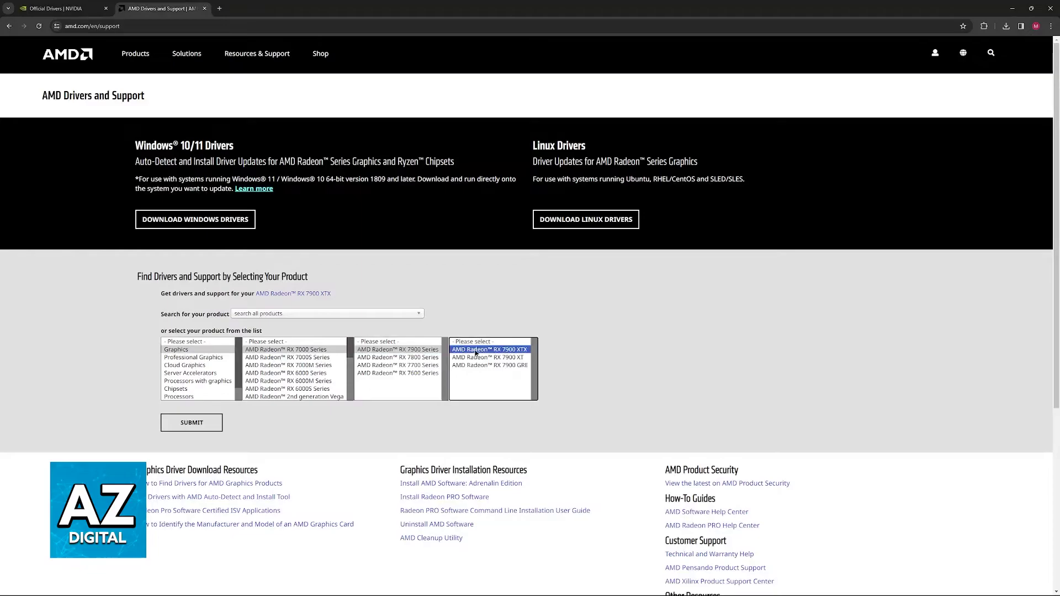
left_click(679, 588)
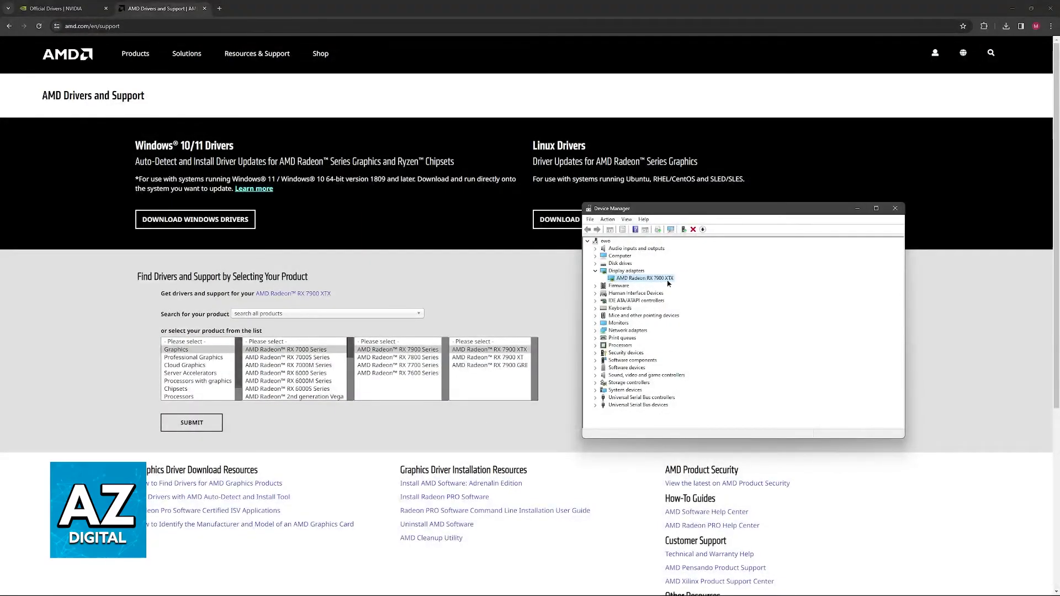
key("alt+Tab")
left_click(192, 422)
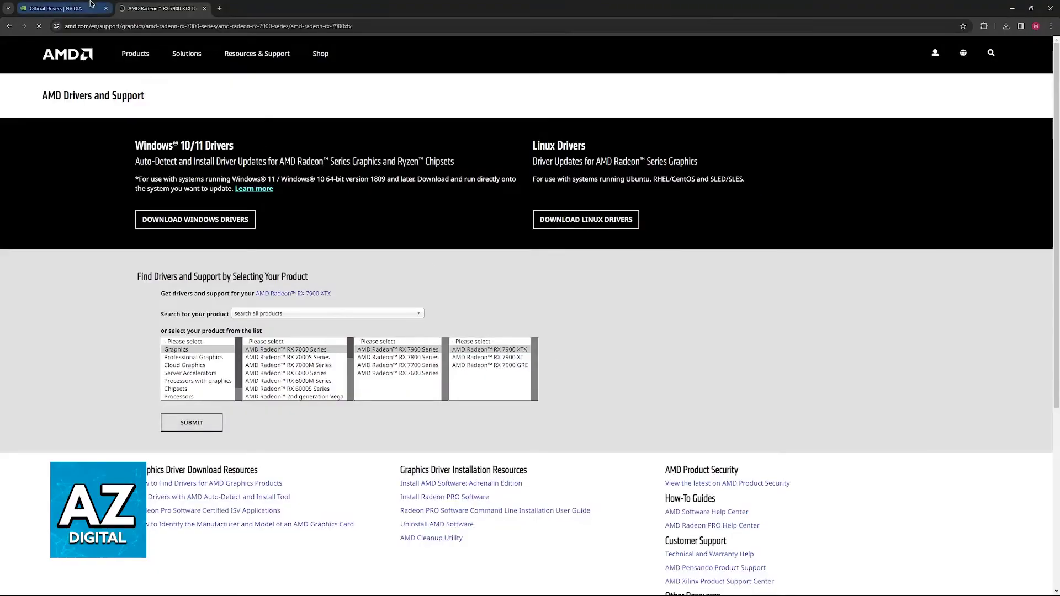
- On NVIDIA's driver download page, search for the GeForce RTX 40 Series driver for the RTX 4070 on Windows 11
left_click(91, 4)
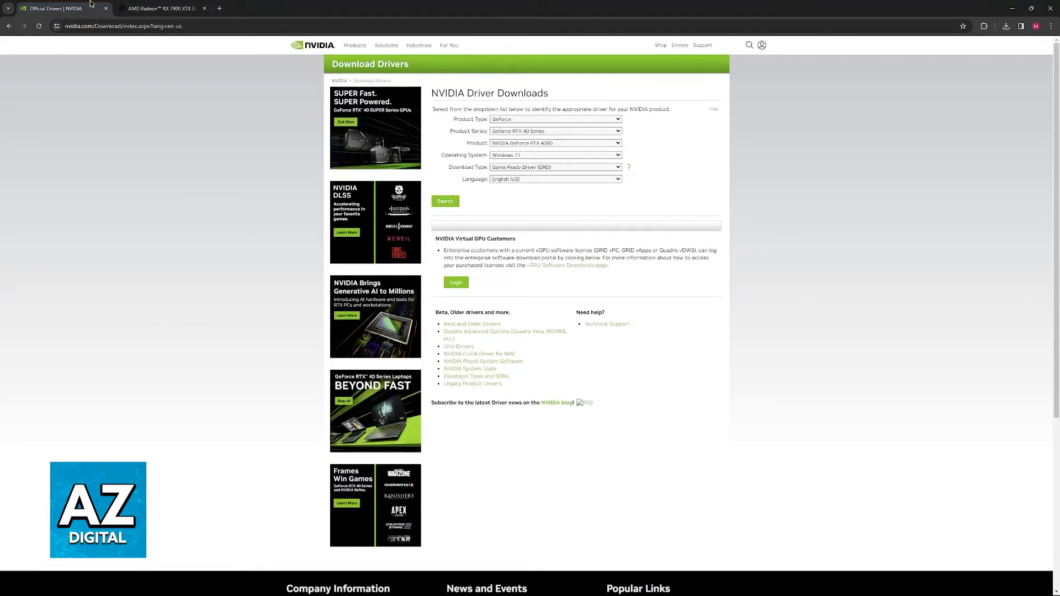
left_click(541, 132)
left_click(543, 139)
left_click(547, 143)
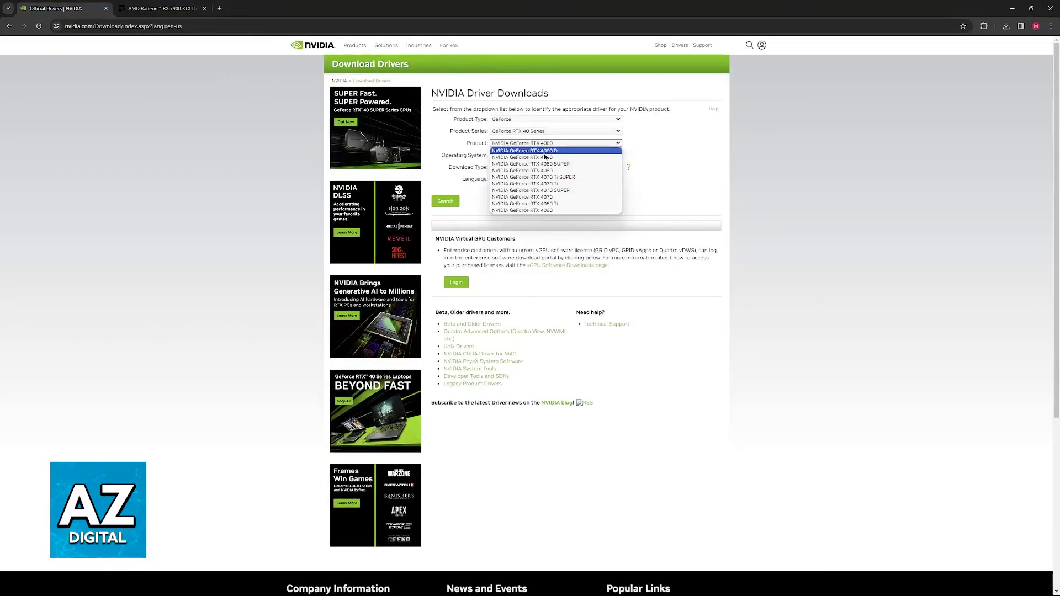
left_click(555, 197)
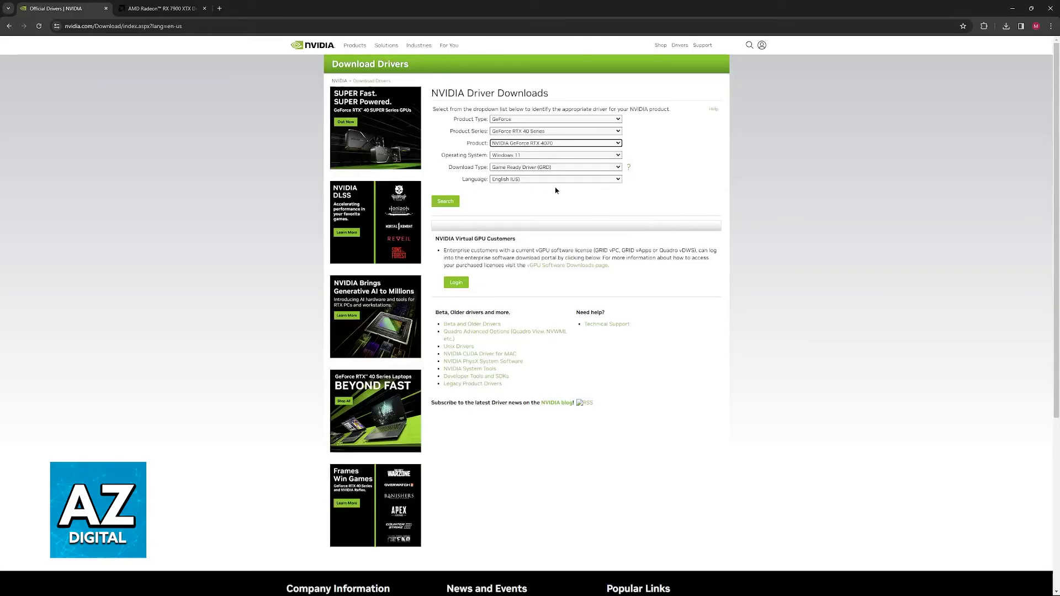
left_click(446, 201)
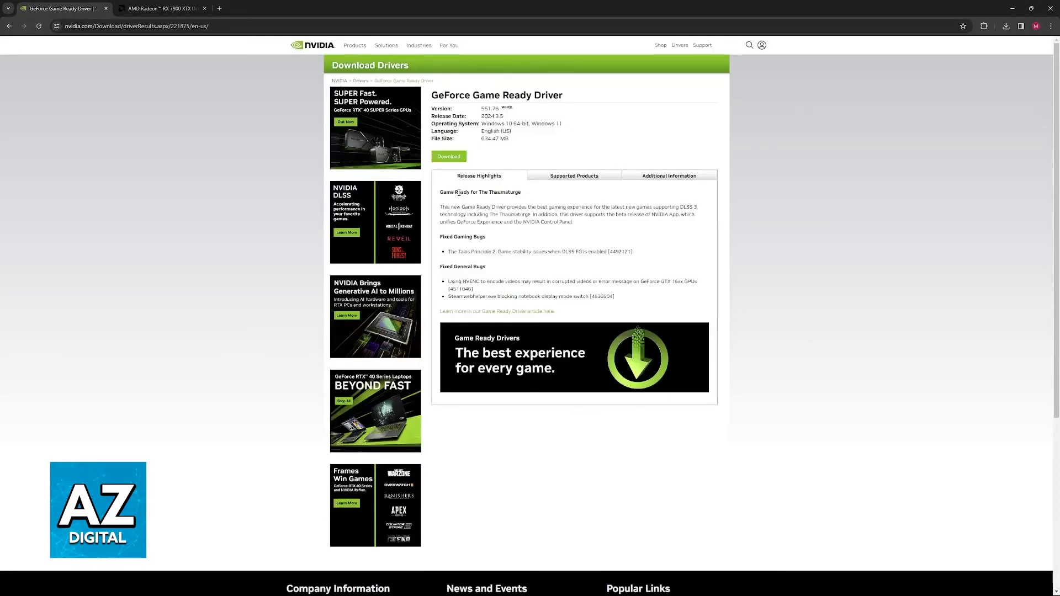